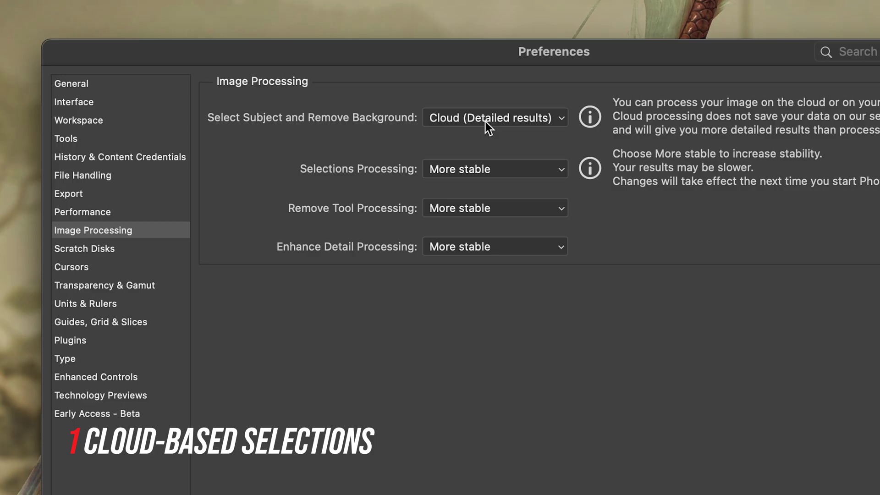
# - Set Select Subject to Cloud, mask the warrior from her background, and paint the cat out
pyautogui.click(486, 122)
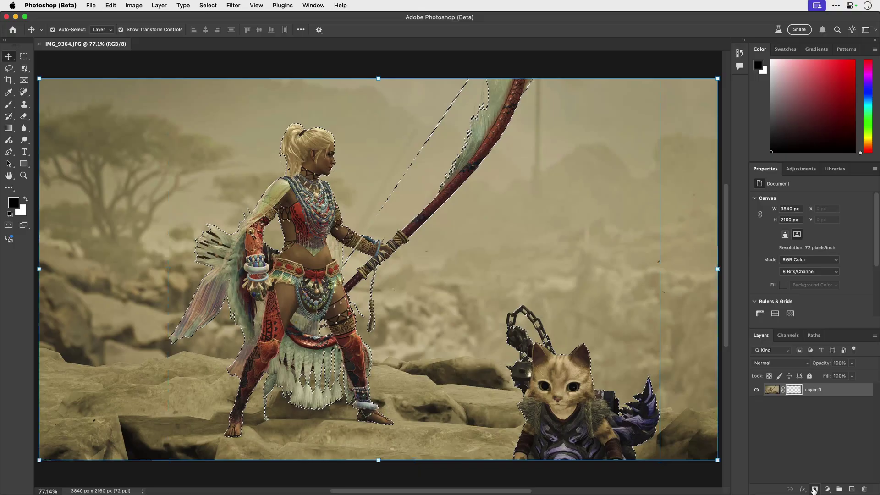
pyautogui.click(814, 489)
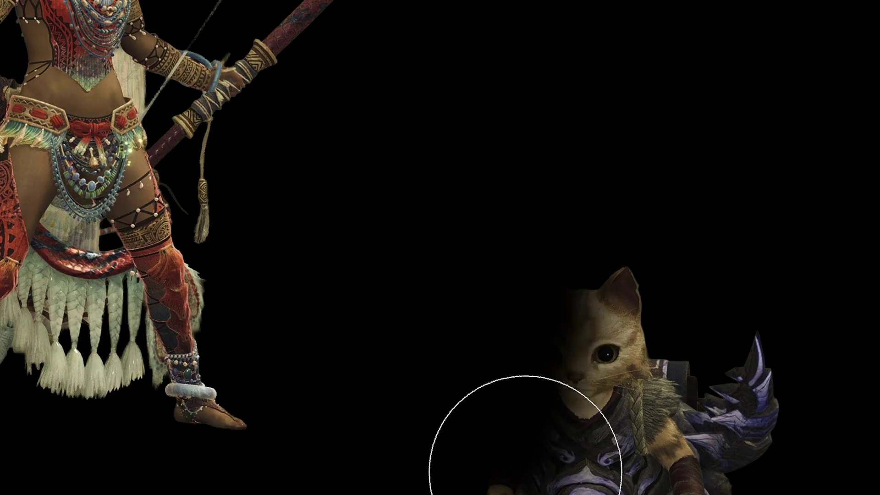
pyautogui.moveTo(520, 422)
pyautogui.mouseDown()
pyautogui.moveTo(596, 412)
pyautogui.moveTo(594, 319)
pyautogui.mouseUp()
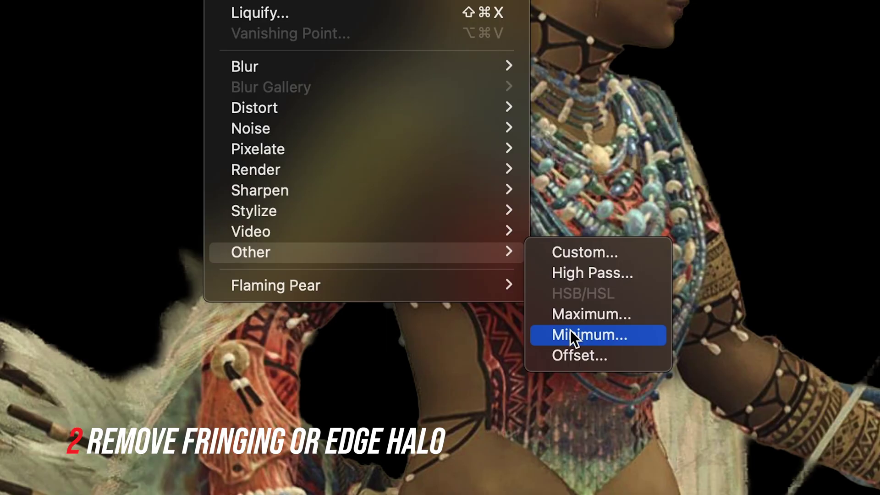
# - Apply a 1.0 px Minimum filter to the character's mask, toggling Preview to compare
pyautogui.click(570, 329)
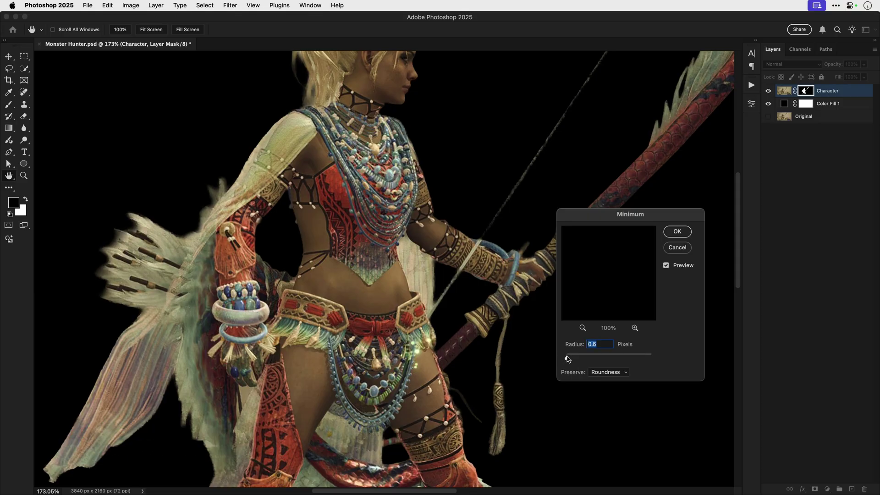
pyautogui.moveTo(567, 359); pyautogui.dragTo(569, 359)
pyautogui.click(682, 265)
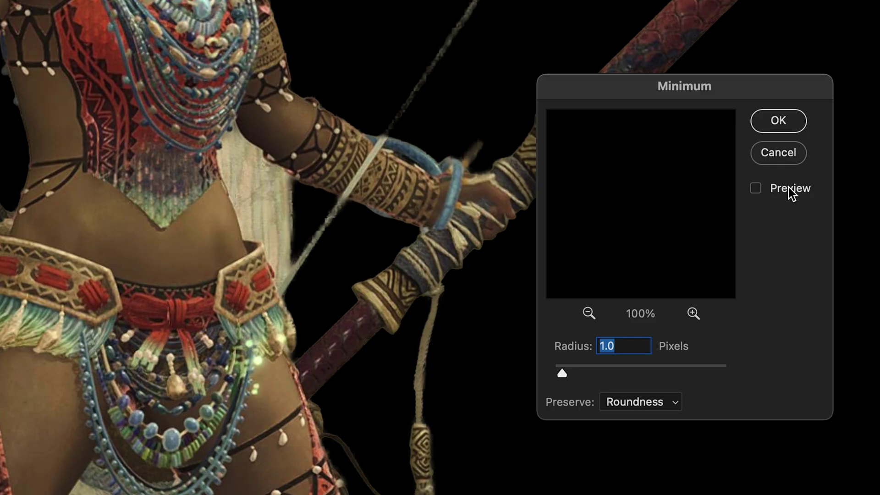
pyautogui.click(788, 188)
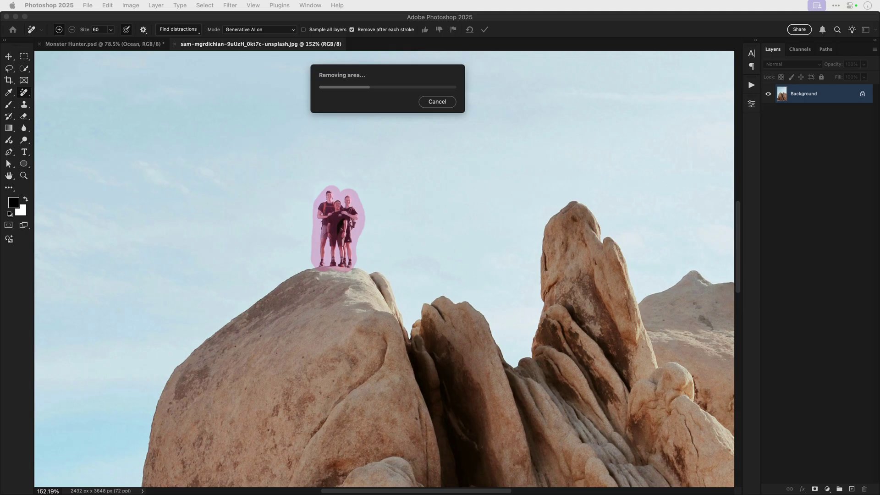
# - Erase a leftover dark mark from the sky, then move and rotate the left rock layer into place
pyautogui.moveTo(339, 221); pyautogui.dragTo(326, 196)
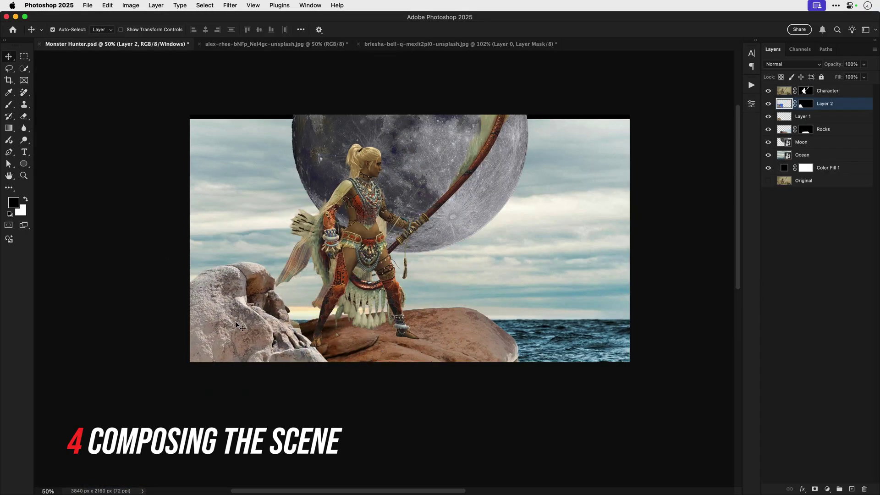
pyautogui.moveTo(235, 321); pyautogui.dragTo(237, 255)
pyautogui.hotkey('ctrl', 't')
pyautogui.moveTo(323, 251); pyautogui.dragTo(318, 241)
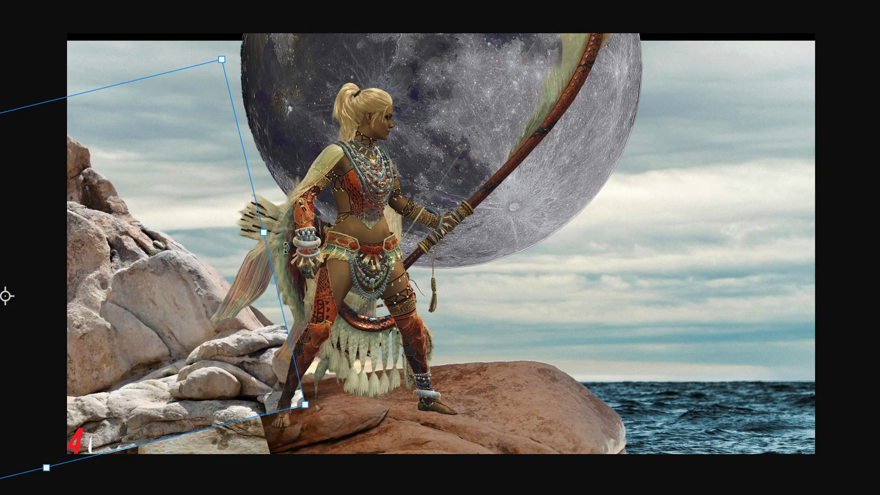
pyautogui.moveTo(255, 339); pyautogui.dragTo(233, 395)
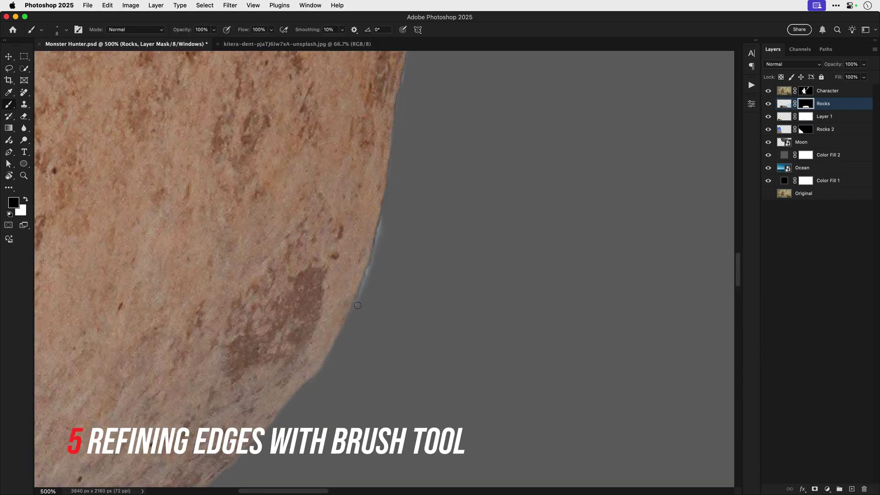
# - Pick an 8 px brush at 50% hardness for refining the rock mask edges
pyautogui.click(66, 29)
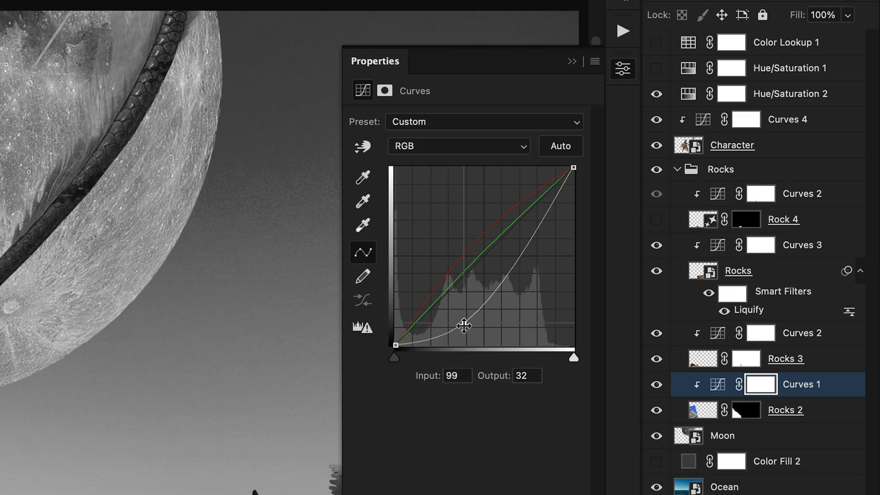
# - Darken Rocks 2 in Curves 1 by lowering the top-right point and adding a low midpoint
pyautogui.click(573, 168)
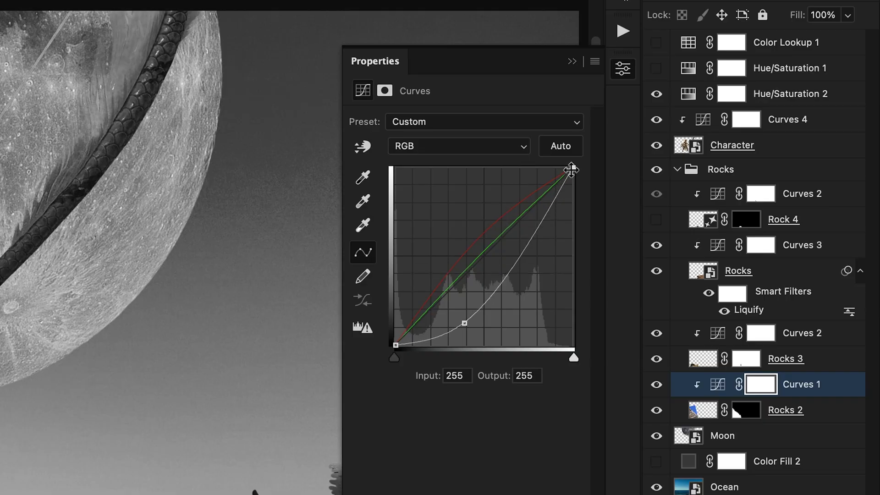
pyautogui.moveTo(573, 167); pyautogui.dragTo(582, 200)
pyautogui.moveTo(731, 170); pyautogui.dragTo(731, 181)
pyautogui.moveTo(674, 235); pyautogui.dragTo(673, 236)
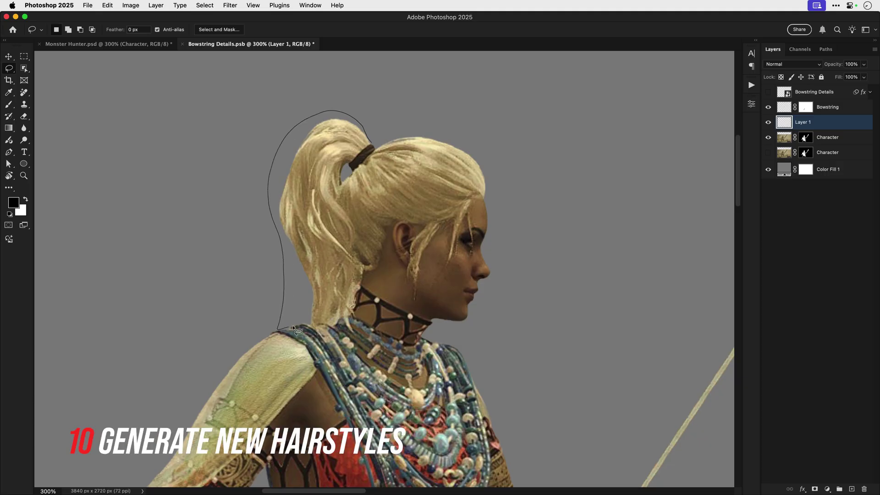
# - Lasso the area around the ponytail and neck
pyautogui.moveTo(360, 300); pyautogui.dragTo(363, 255)
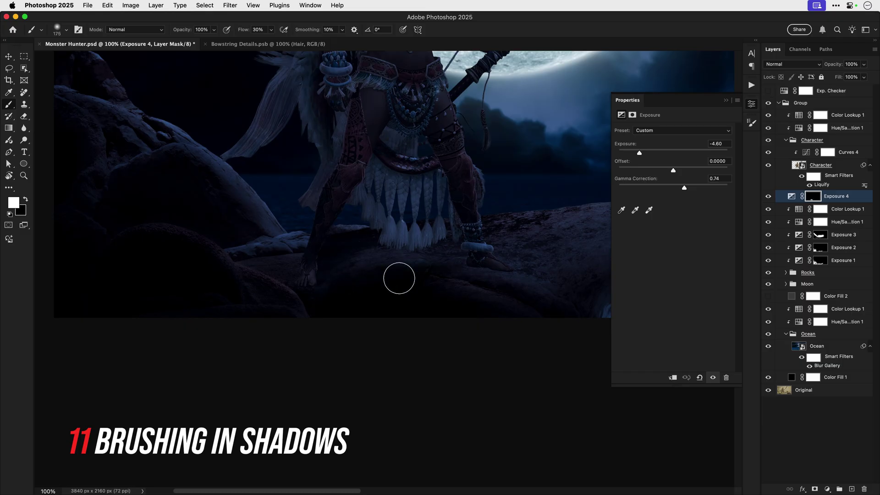
# - Shrink the brush and paint dark shadow over the foreground rock's pale rim
pyautogui.press('[')
pyautogui.press('[')
pyautogui.press('[')
pyautogui.press('[')
pyautogui.press('[')
pyautogui.press('[')
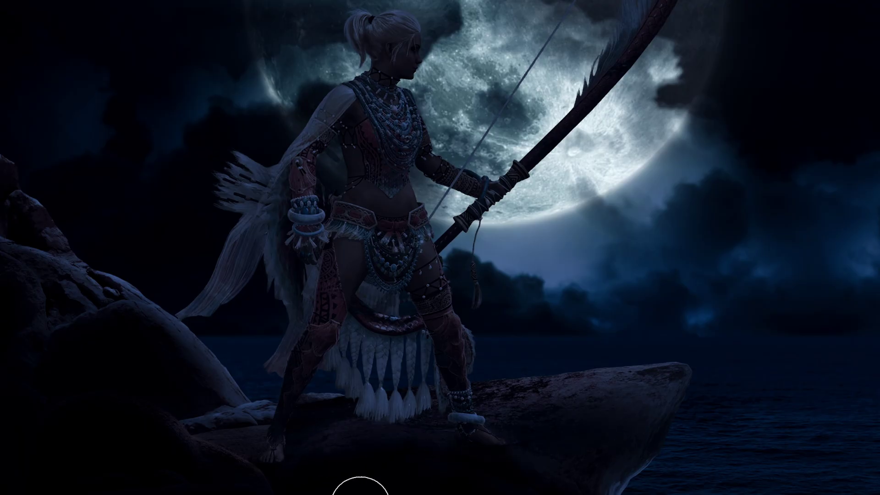
pyautogui.moveTo(558, 485); pyautogui.dragTo(637, 488)
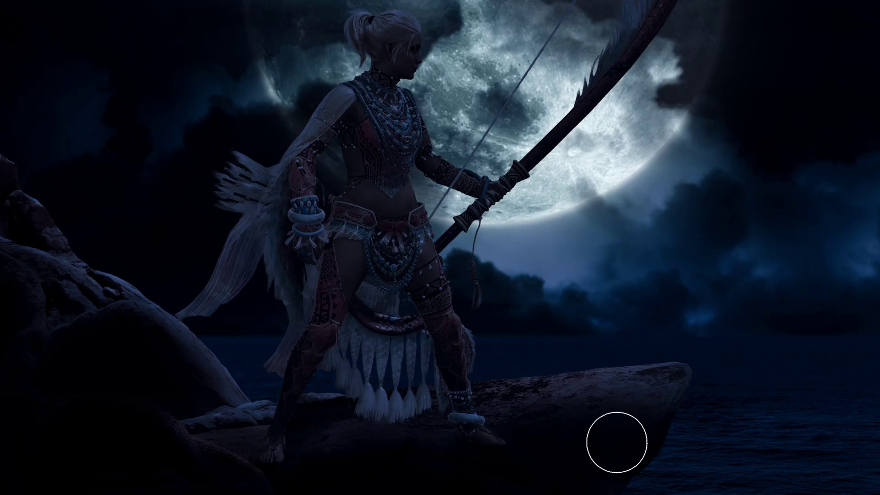
pyautogui.moveTo(344, 452)
pyautogui.mouseDown()
pyautogui.moveTo(235, 447)
pyautogui.moveTo(108, 349)
pyautogui.mouseUp()
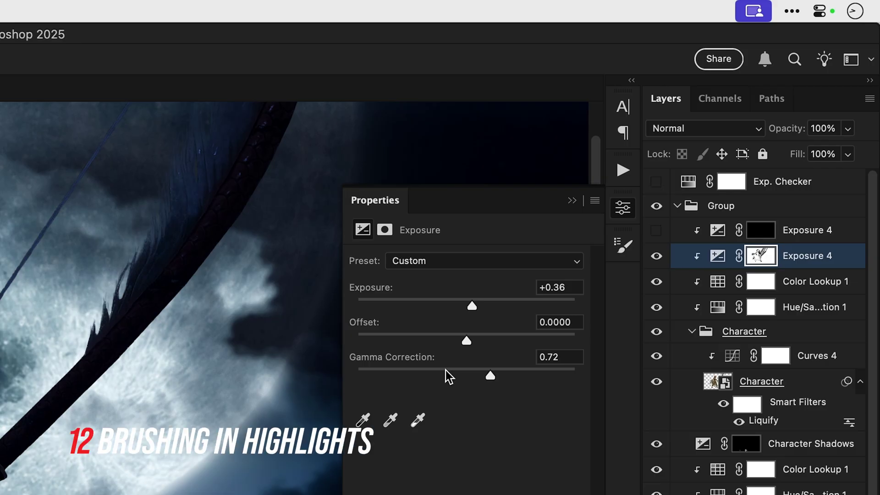
# - Brighten the Exposure layer to Gamma 1.32, rotate the view, and paint a bow-shaft highlight
pyautogui.click(445, 370)
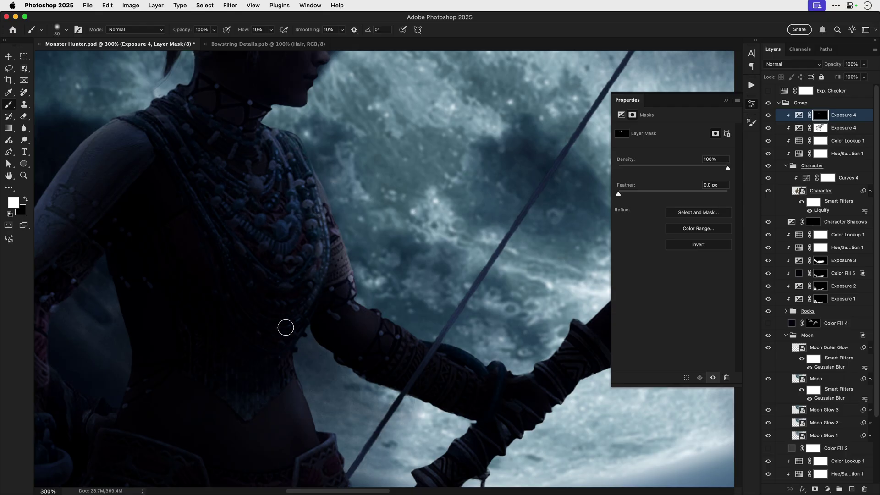
pyautogui.press('super+minus')
pyautogui.press('r')
pyautogui.moveTo(284, 325); pyautogui.dragTo(489, 200)
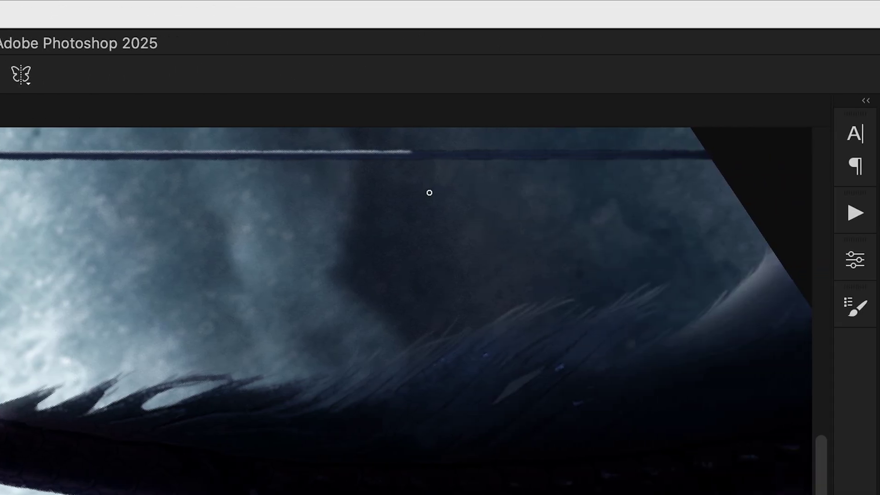
pyautogui.moveTo(429, 193); pyautogui.dragTo(582, 204)
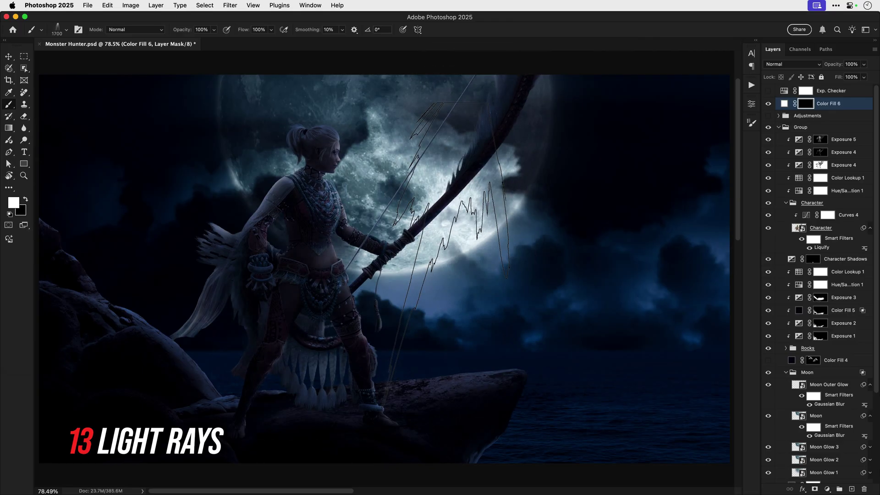
# - Stamp rays with the 1700 px light-ray brush and distort them wider by dragging the corners
pyautogui.click(430, 250)
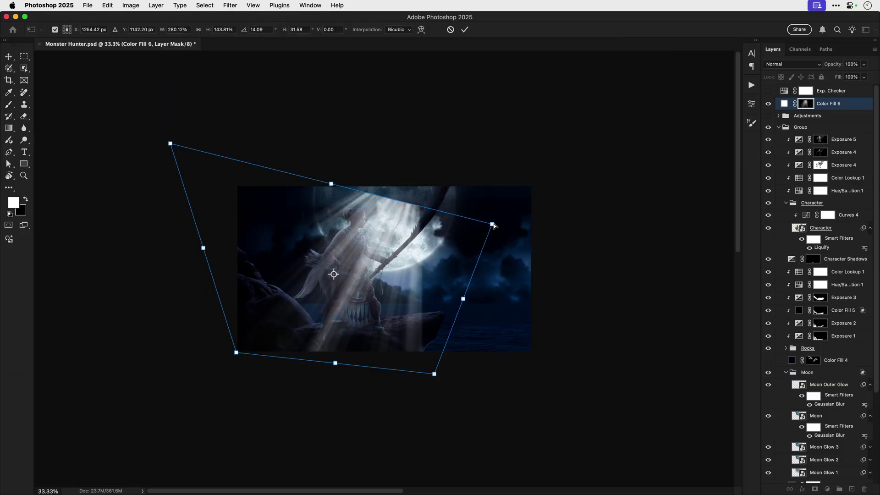
pyautogui.moveTo(490, 222); pyautogui.dragTo(569, 231)
pyautogui.moveTo(165, 141); pyautogui.dragTo(34, 110)
pyautogui.moveTo(236, 353); pyautogui.dragTo(142, 402)
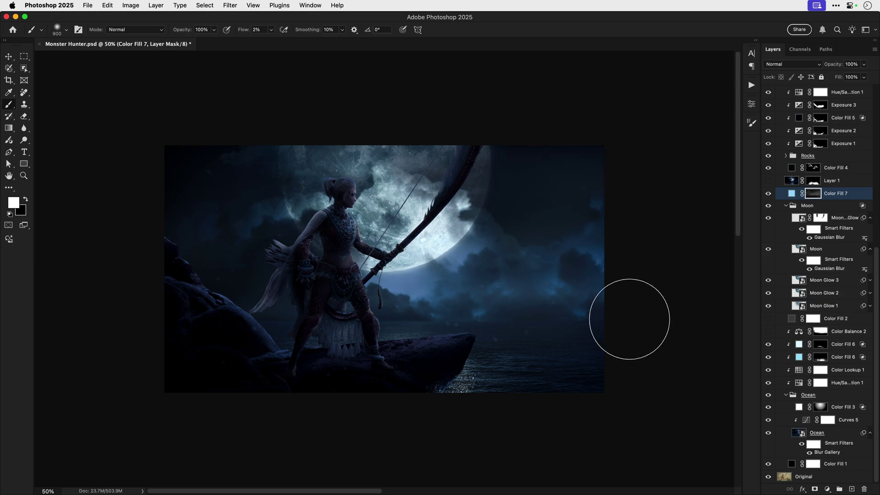
# - Shrink the brush to paint haze into the Color Fill 7 mask
pyautogui.press('[')
pyautogui.press('[')
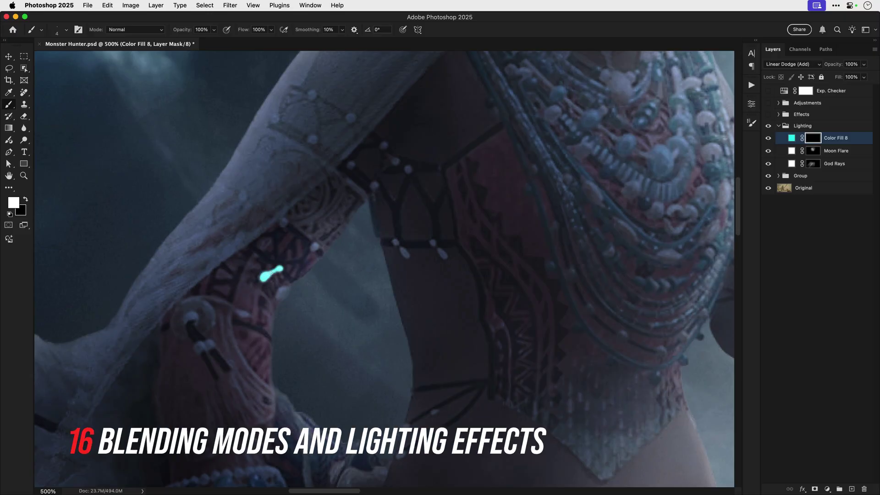
# - Add a cyan Linear Dodge glow to the arm beads and paint the upper bangle glowing teal
pyautogui.click(376, 186)
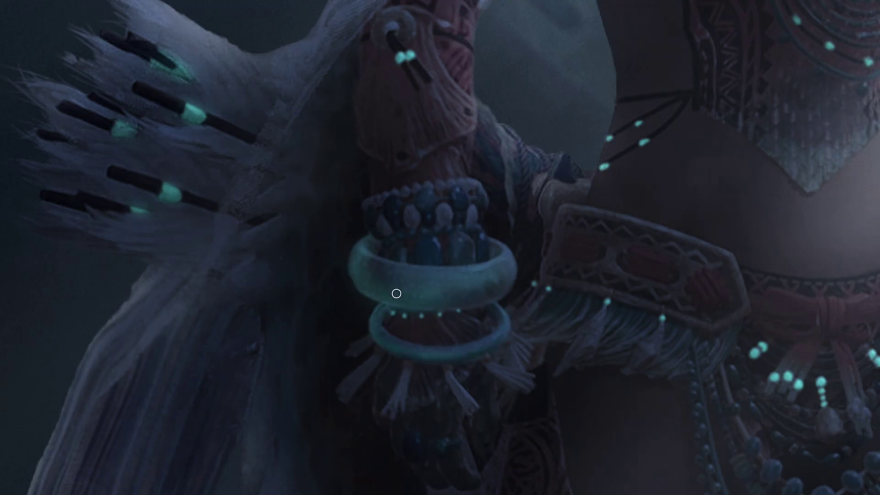
pyautogui.moveTo(396, 293)
pyautogui.mouseDown()
pyautogui.moveTo(472, 301)
pyautogui.moveTo(372, 314)
pyautogui.moveTo(378, 292)
pyautogui.moveTo(369, 268)
pyautogui.moveTo(468, 265)
pyautogui.moveTo(511, 289)
pyautogui.mouseUp()
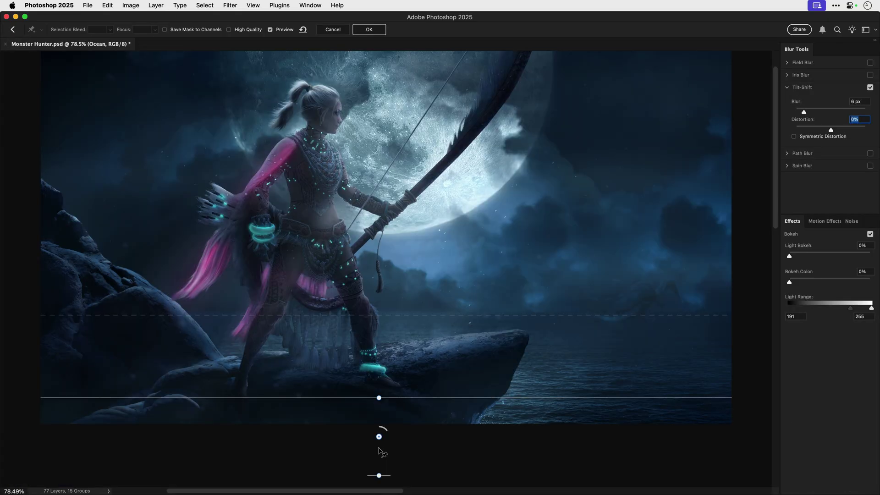
# - Move the tilt-shift sharp focus band lower on the scene
pyautogui.moveTo(381, 440); pyautogui.dragTo(381, 483)
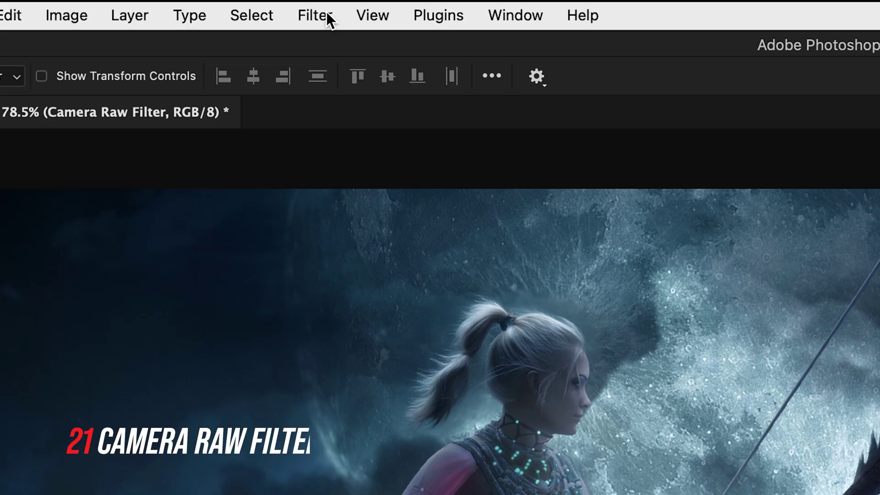
# - Apply the Camera Raw Filter to the merged layer, darkening the edges with a −20 vignette
pyautogui.click(326, 12)
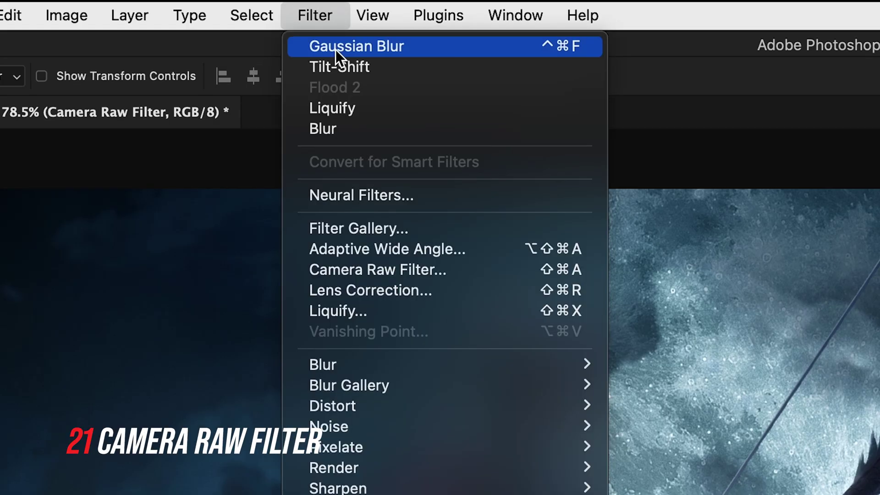
pyautogui.click(409, 273)
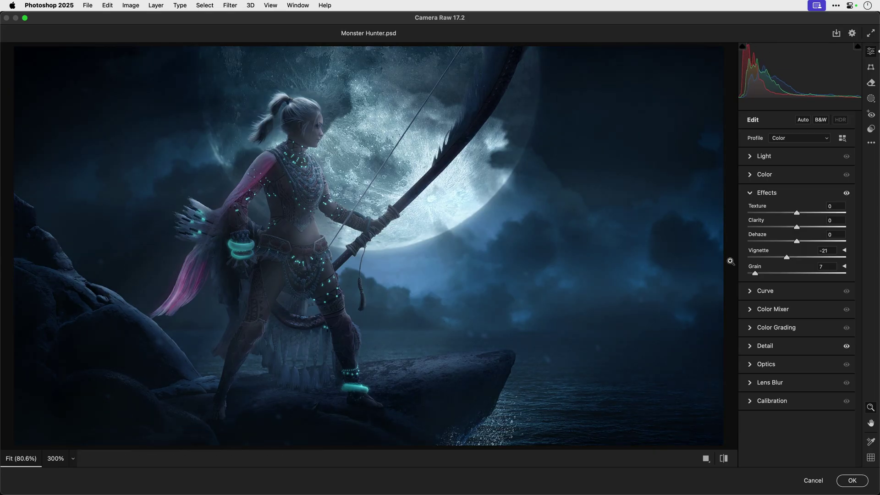
pyautogui.moveTo(786, 257)
pyautogui.mouseDown()
pyautogui.moveTo(753, 257)
pyautogui.moveTo(783, 257)
pyautogui.moveTo(783, 241)
pyautogui.moveTo(764, 238)
pyautogui.moveTo(788, 242)
pyautogui.mouseUp()
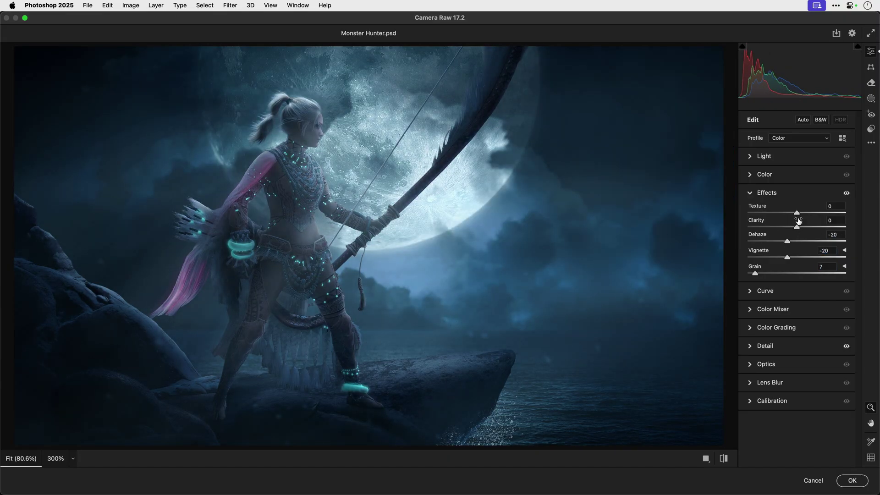